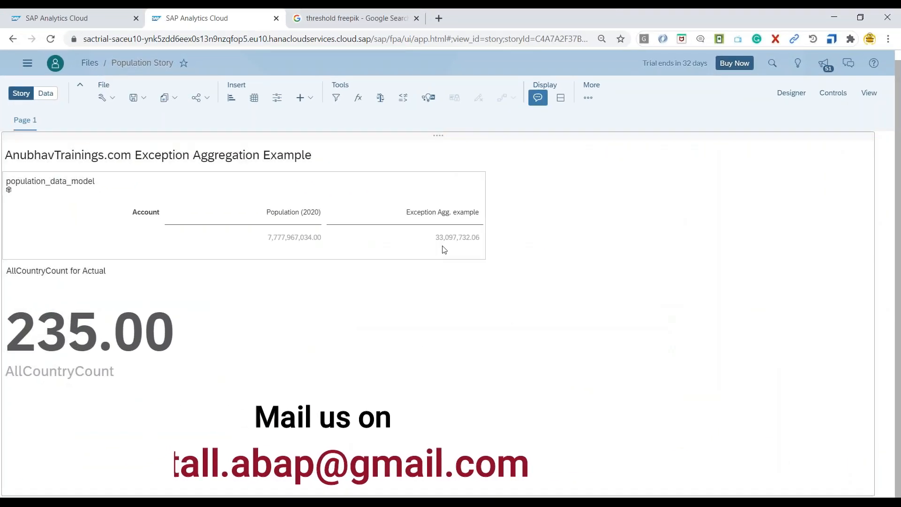
# Start a story threshold for Population (2020) from population_data_model with OK, Warning and Critical number ranges.
pyautogui.click(402, 101)
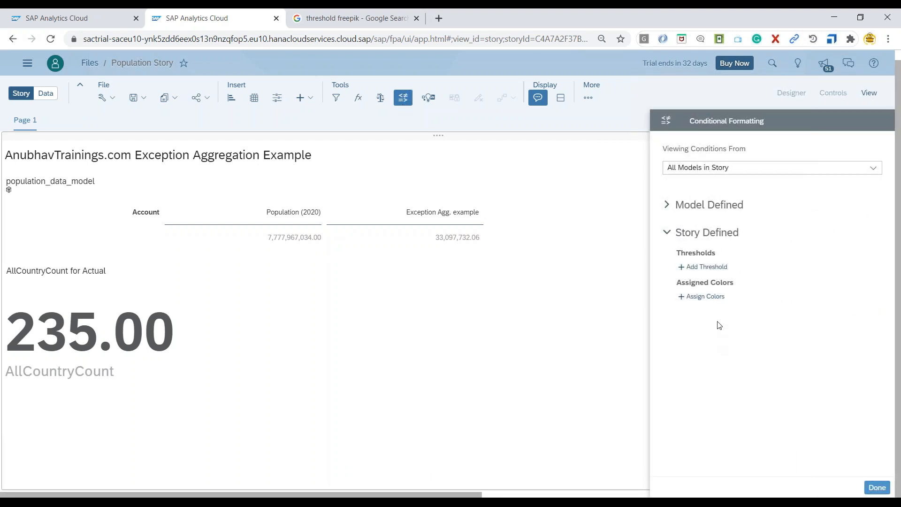
pyautogui.click(710, 272)
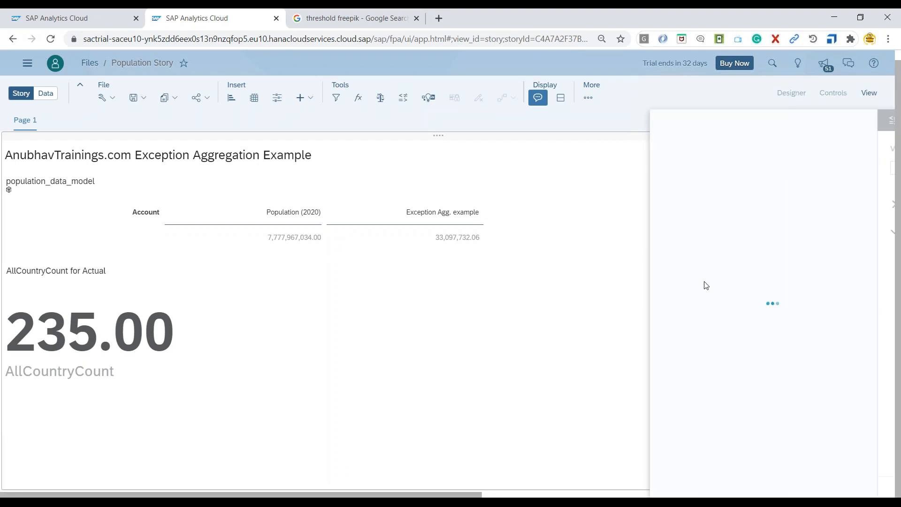
pyautogui.click(866, 228)
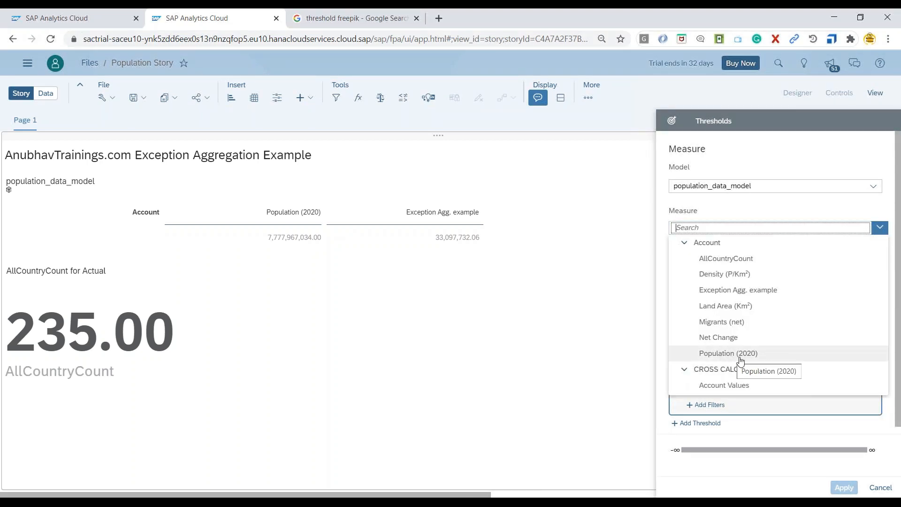
pyautogui.click(729, 354)
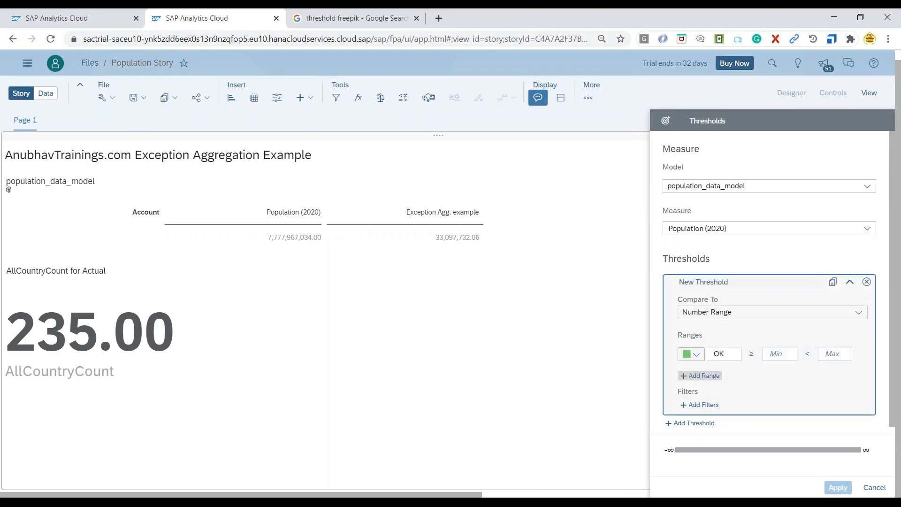
pyautogui.click(704, 376)
pyautogui.click(705, 394)
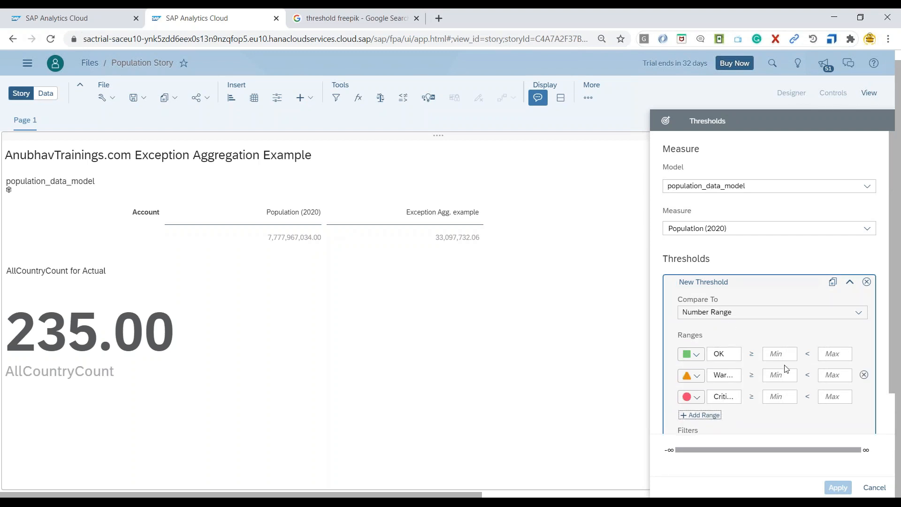
# Set the upper limit of the OK range to 20000000.
pyautogui.scroll(-1, 770, 328)
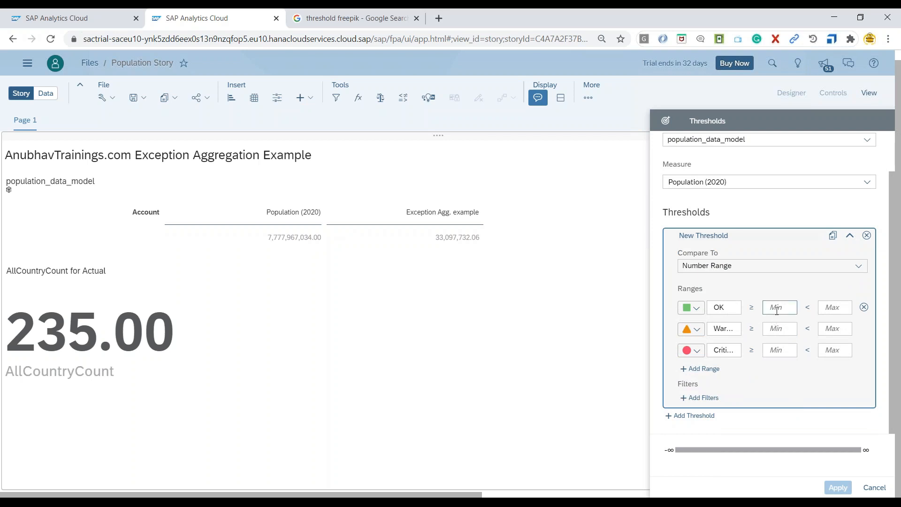
pyautogui.click(826, 307)
pyautogui.write('200000')
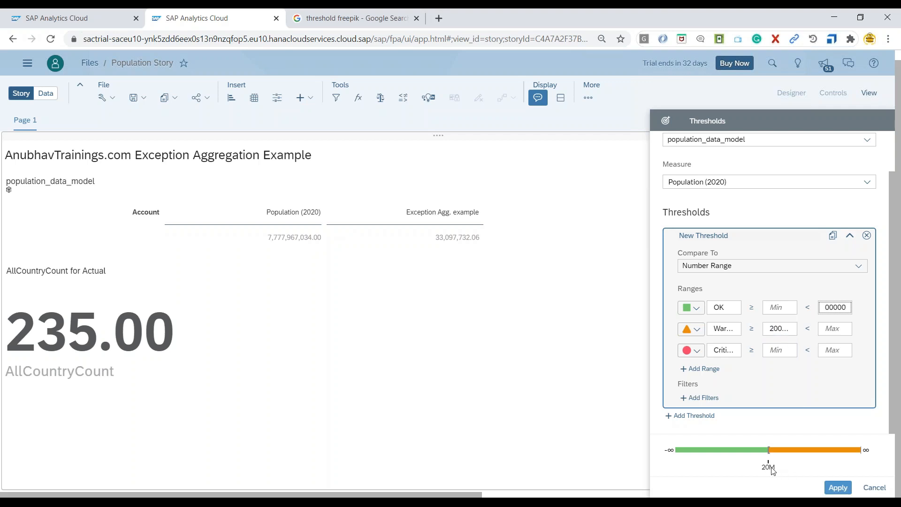
pyautogui.write('000')
pyautogui.write('0')
pyautogui.press('BackSpace')
pyautogui.press('BackSpace')
pyautogui.write('00')
pyautogui.press('BackSpace')
pyautogui.click(830, 328)
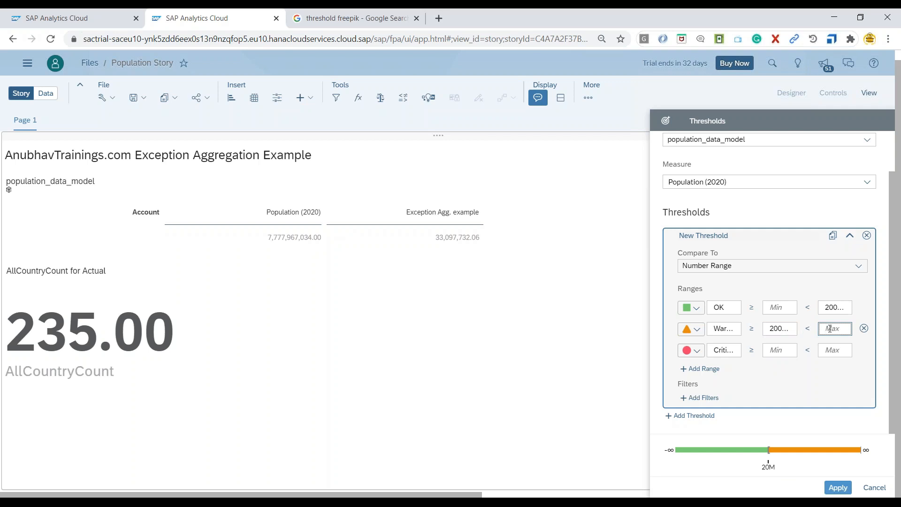
pyautogui.write('100000000')
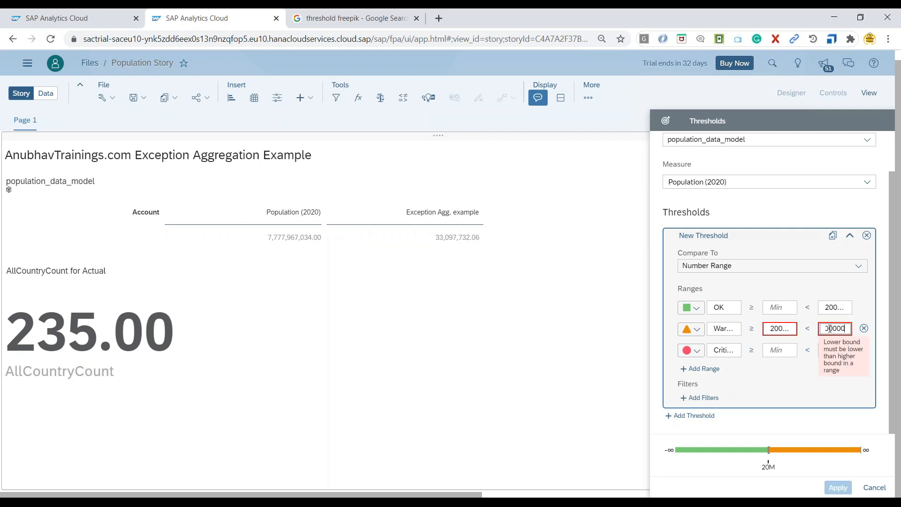
pyautogui.write('0')
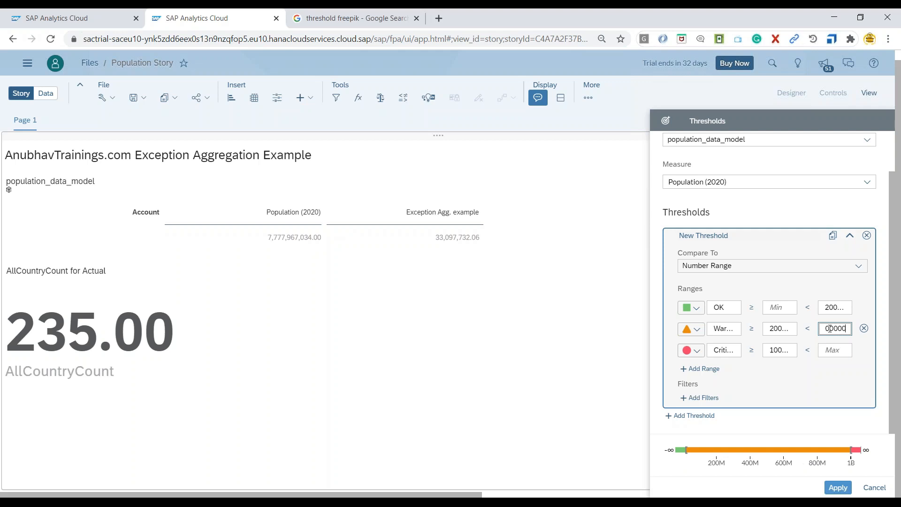
pyautogui.press('BackSpace')
pyautogui.click(832, 350)
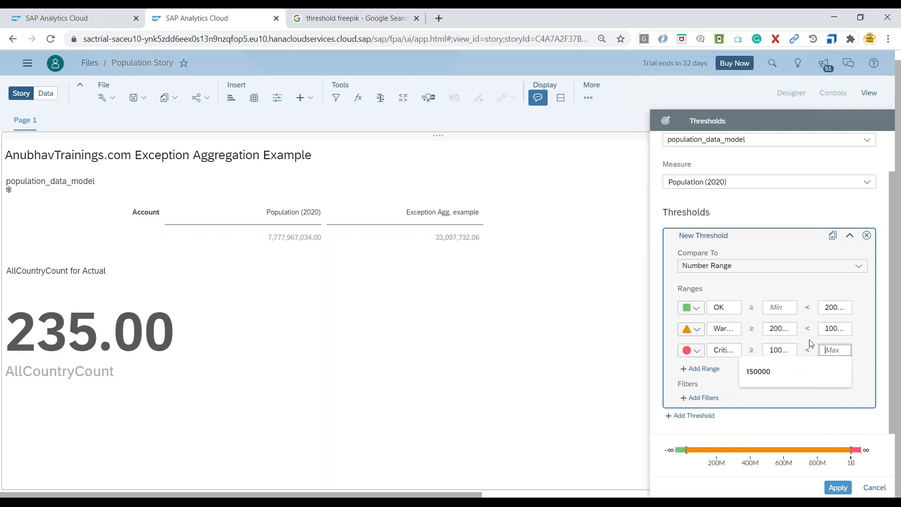
pyautogui.click(770, 401)
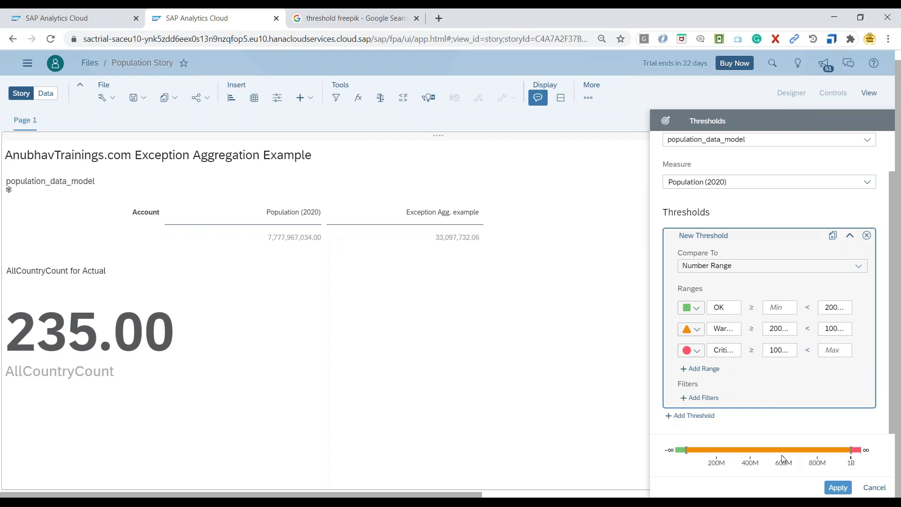
pyautogui.click(838, 489)
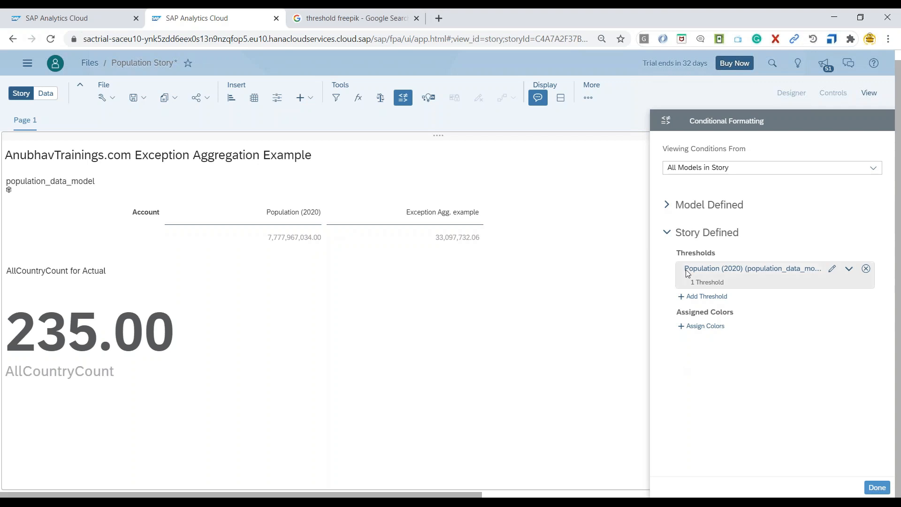
# Check the thresholds defined at model level.
pyautogui.click(666, 204)
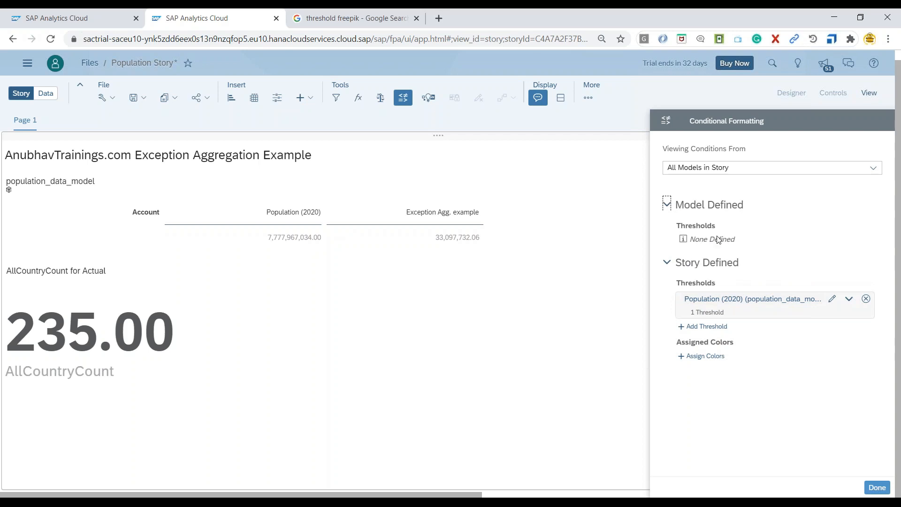
pyautogui.click(667, 205)
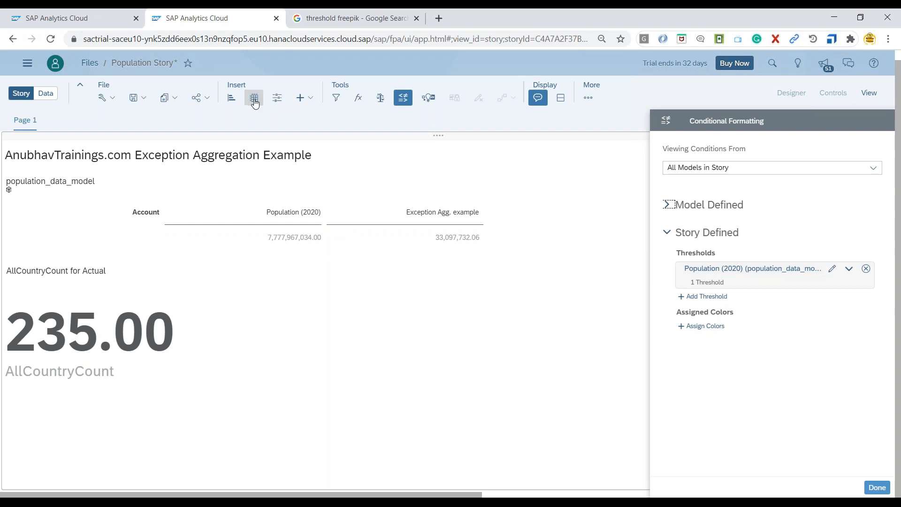
# Insert a new population_data_model table and place it below the existing table, beside the AllCountryCount figure.
pyautogui.click(254, 103)
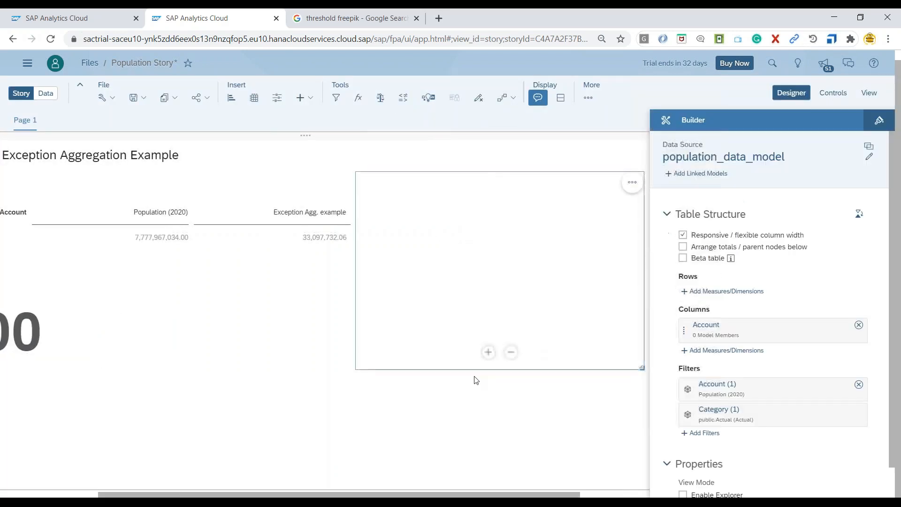
pyautogui.moveTo(493, 368); pyautogui.dragTo(234, 493)
pyautogui.moveTo(220, 397); pyautogui.dragTo(209, 359)
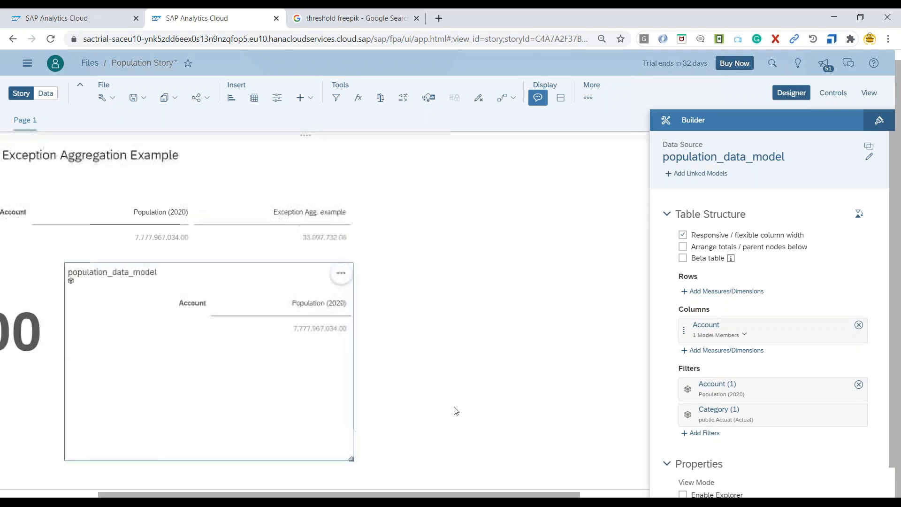
pyautogui.moveTo(445, 495); pyautogui.dragTo(347, 495)
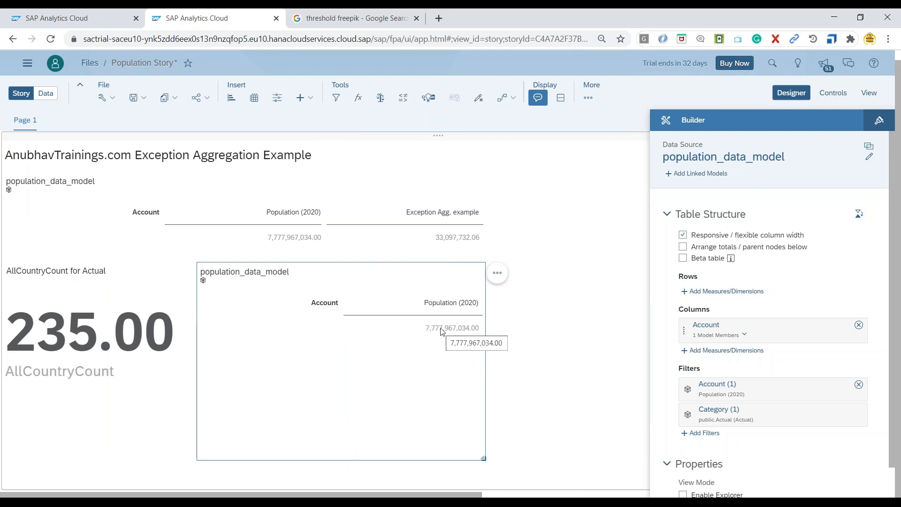
# Add the Country (or dependency) dimension to the new table's rows and look through the listed countries.
pyautogui.click(714, 291)
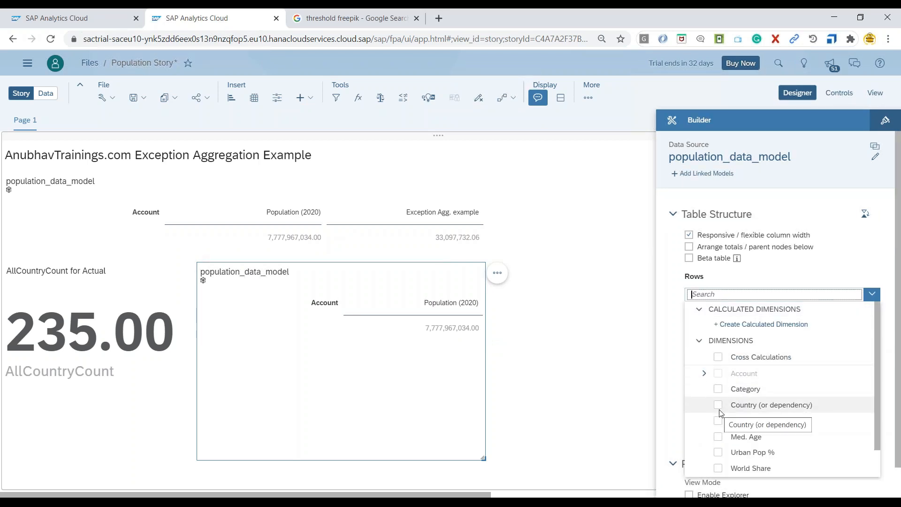
pyautogui.scroll(-1, 719, 408)
pyautogui.click(718, 374)
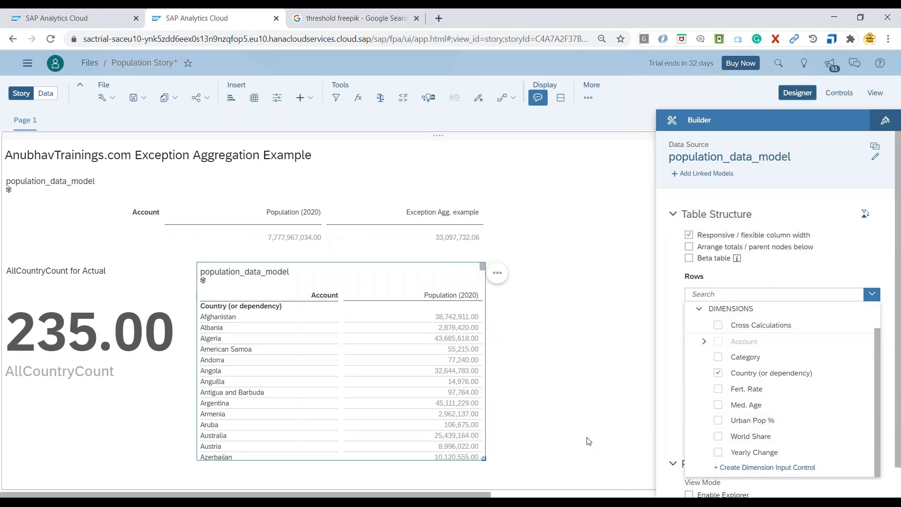
pyautogui.click(345, 362)
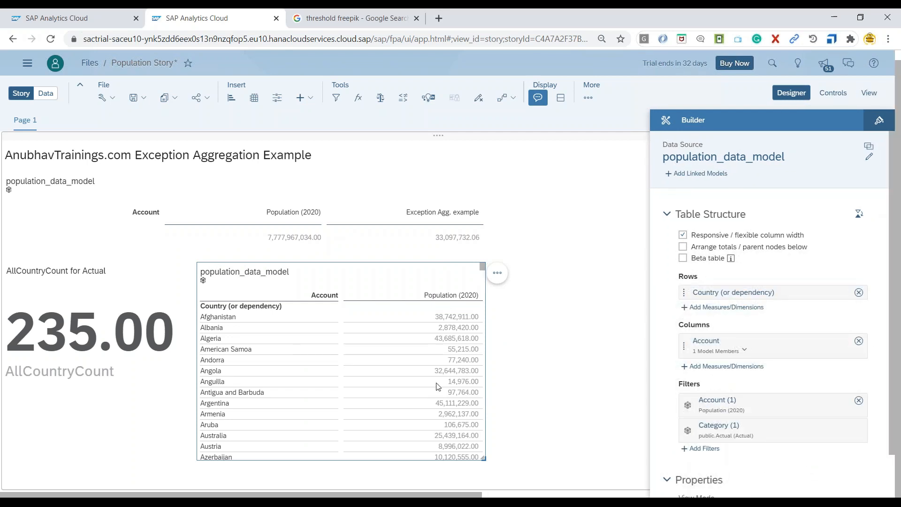
pyautogui.scroll(-2, 457, 360)
pyautogui.scroll(-3, 457, 359)
pyautogui.scroll(5, 457, 359)
pyautogui.moveTo(840, 292)
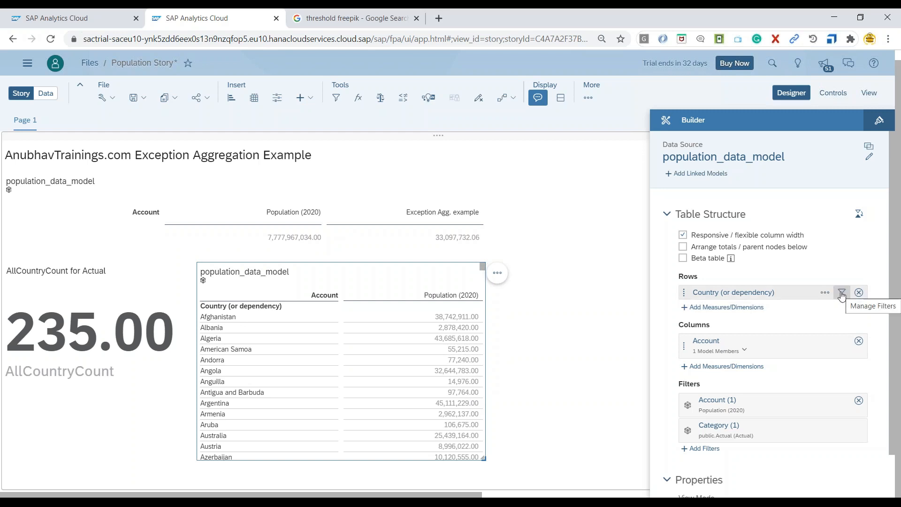
pyautogui.click(825, 294)
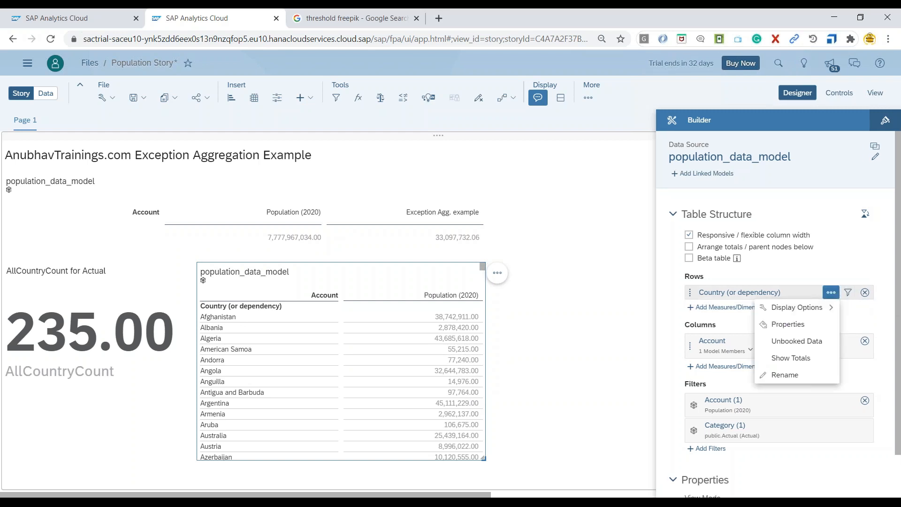
pyautogui.click(862, 318)
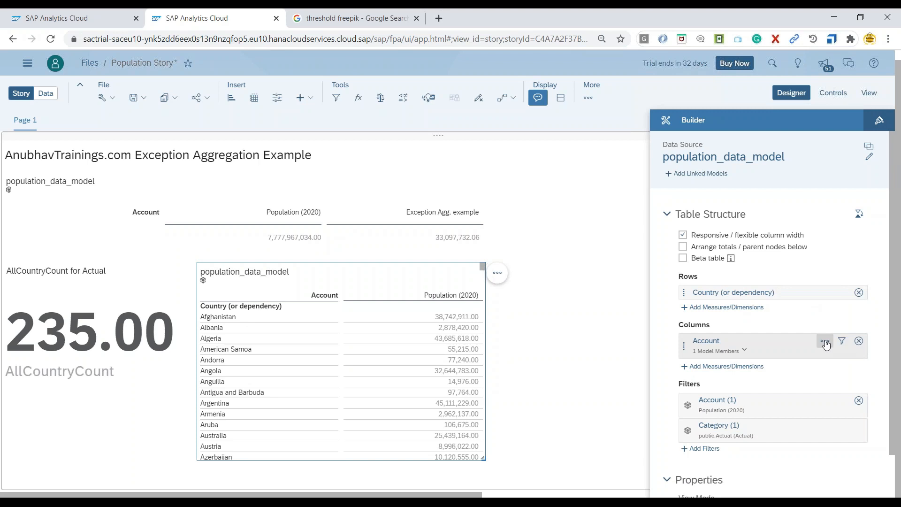
# Show the thresholds on the Account column of the country table.
pyautogui.click(831, 340)
pyautogui.moveTo(774, 188)
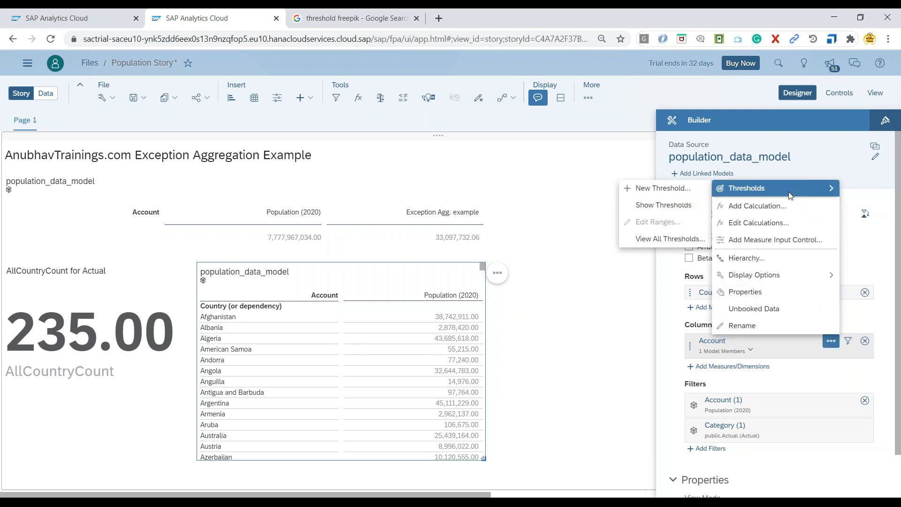
pyautogui.click(675, 214)
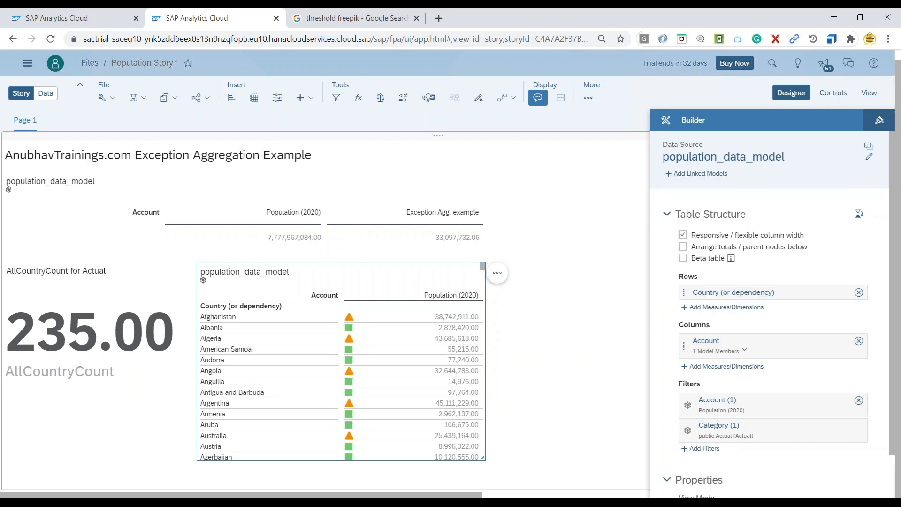
# Examine the threshold indicators and their range details for several countries, including Afghanistan, Argentina and China.
pyautogui.moveTo(390, 350)
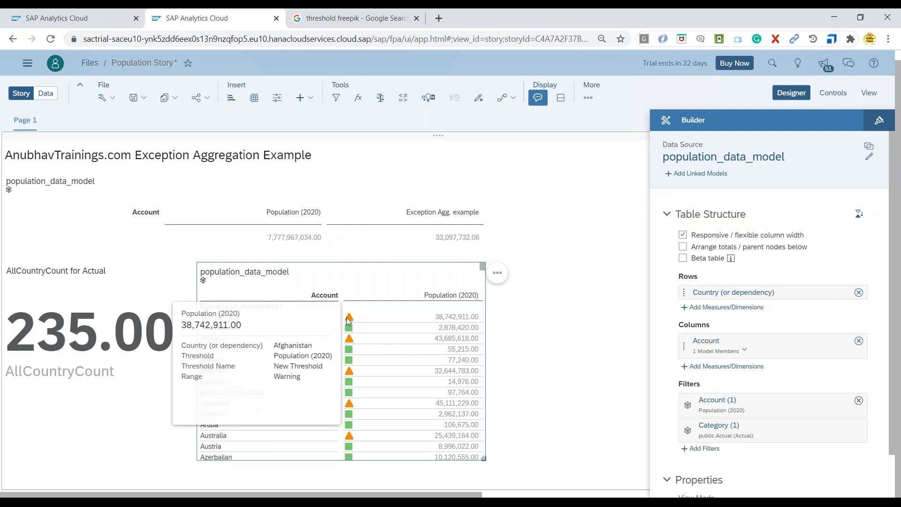
pyautogui.moveTo(348, 329)
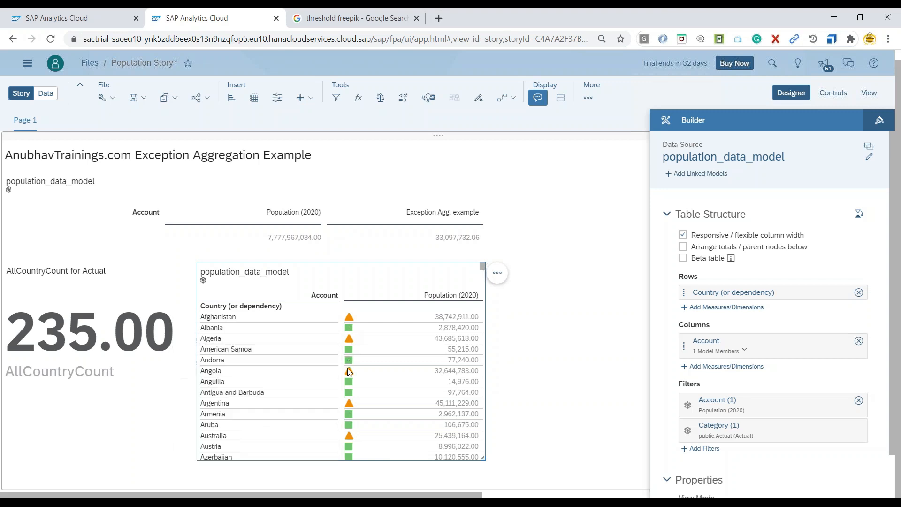
pyautogui.moveTo(349, 374)
pyautogui.moveTo(349, 408)
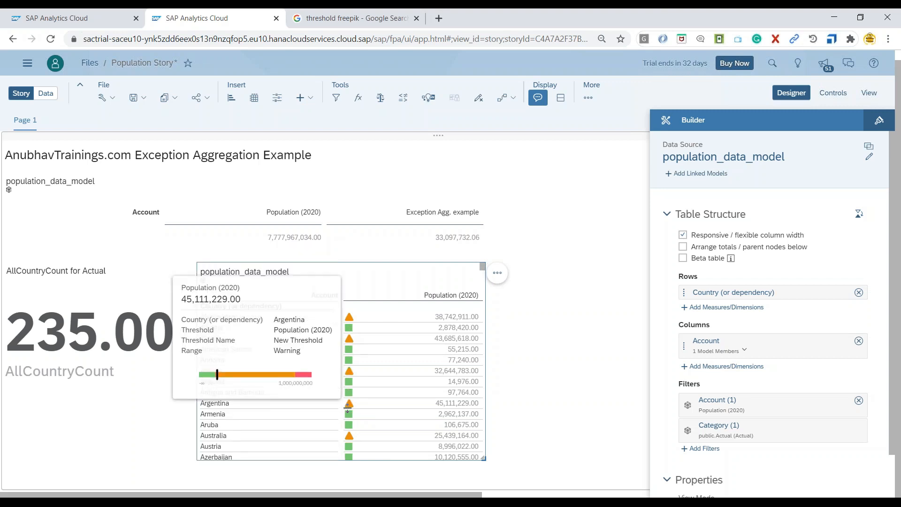
pyautogui.scroll(-3, 361, 392)
pyautogui.scroll(-10, 363, 391)
pyautogui.scroll(-2, 363, 381)
pyautogui.moveTo(351, 290)
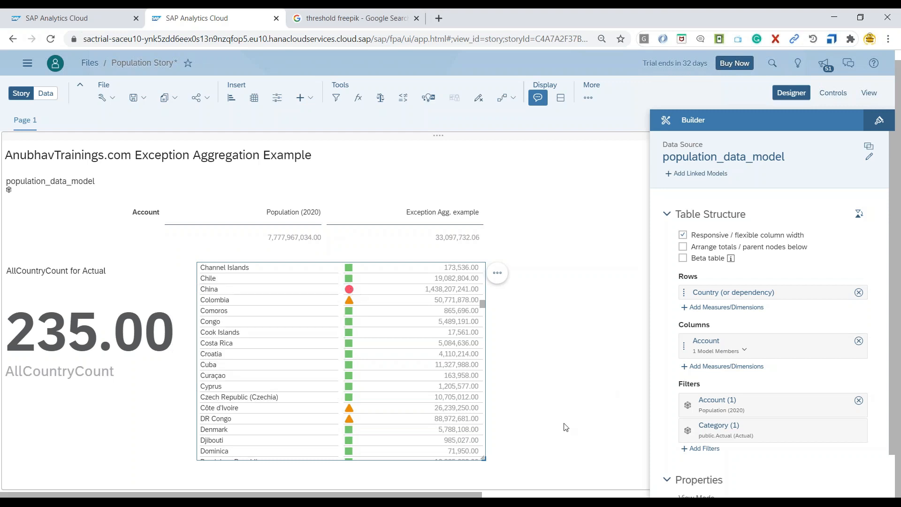
# Enlarge the country table slightly in width and height and return toward its first rows.
pyautogui.moveTo(482, 459); pyautogui.dragTo(508, 469)
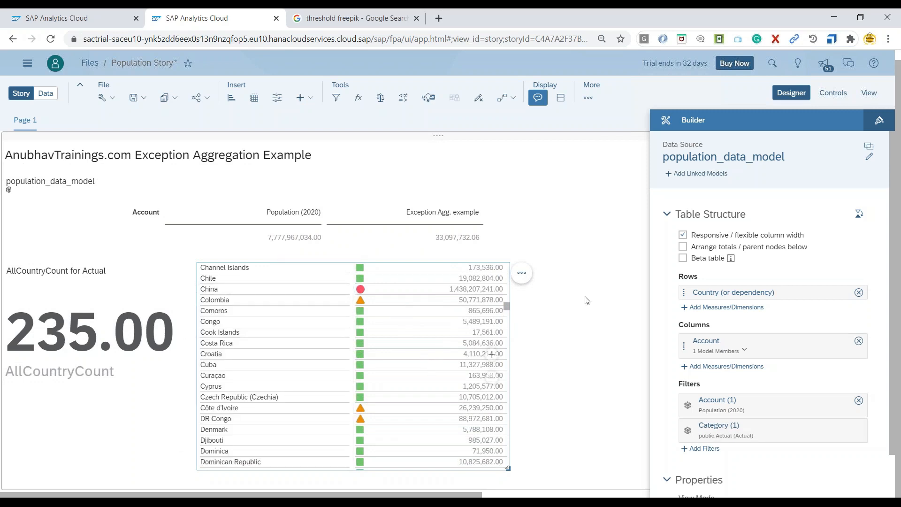
pyautogui.scroll(5, 432, 366)
pyautogui.scroll(5, 226, 448)
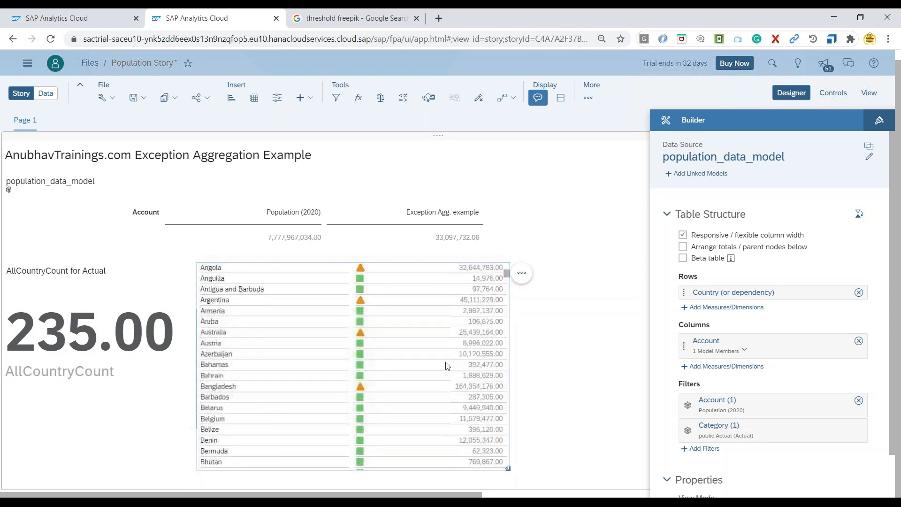